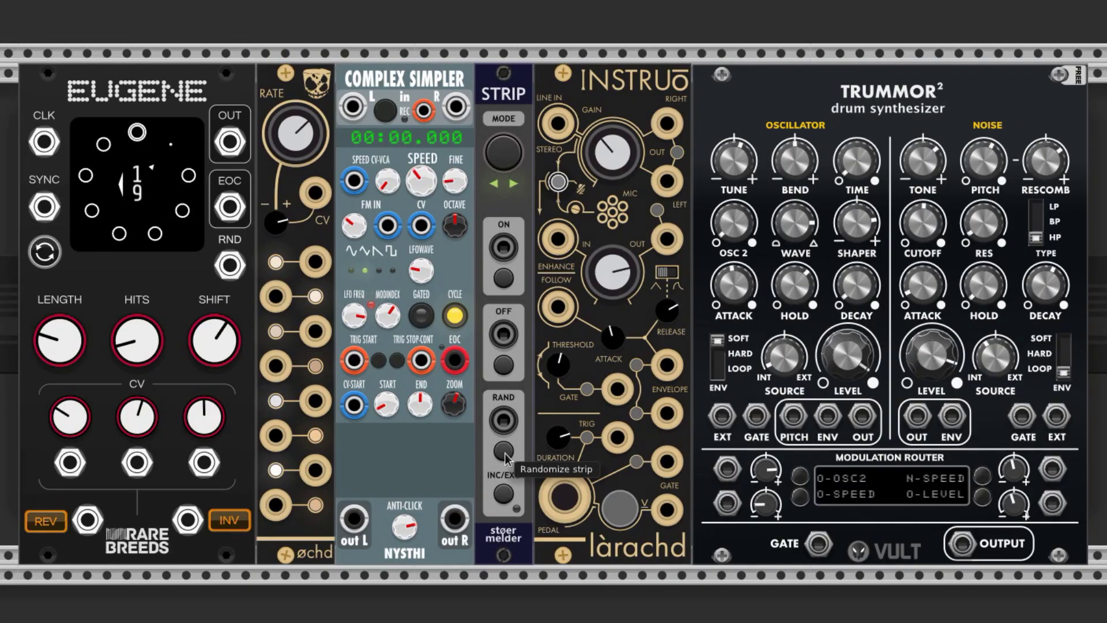
- Randomise the drum modules in Strip's group four times with RAND
{"action": "left_click", "coordinate": [504, 451]}
{"action": "left_click", "coordinate": [504, 451]}
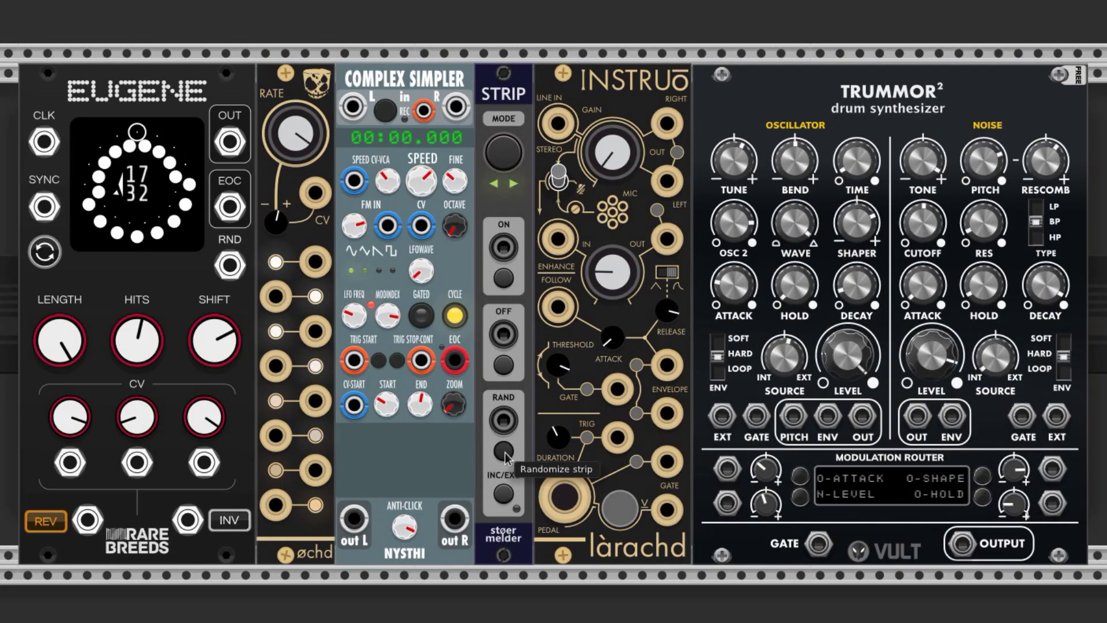
{"action": "left_click", "coordinate": [503, 451]}
{"action": "left_click", "coordinate": [503, 451]}
- Drag Strip out of the module row and back into place
{"action": "left_click_drag", "start_coordinate": [504, 533], "coordinate": [575, 29]}
{"action": "scroll", "coordinate": [659, 446], "scroll_direction": "up", "scroll_amount": 10}
{"action": "scroll", "coordinate": [659, 447], "scroll_direction": "down", "scroll_amount": 10}
{"action": "scroll", "coordinate": [665, 518], "scroll_direction": "up", "scroll_amount": 10}
{"action": "scroll", "coordinate": [665, 519], "scroll_direction": "down", "scroll_amount": 10}
{"action": "scroll", "coordinate": [558, 14], "scroll_direction": "up", "scroll_amount": 10}
{"action": "left_click_drag", "start_coordinate": [580, 257], "coordinate": [561, 219]}
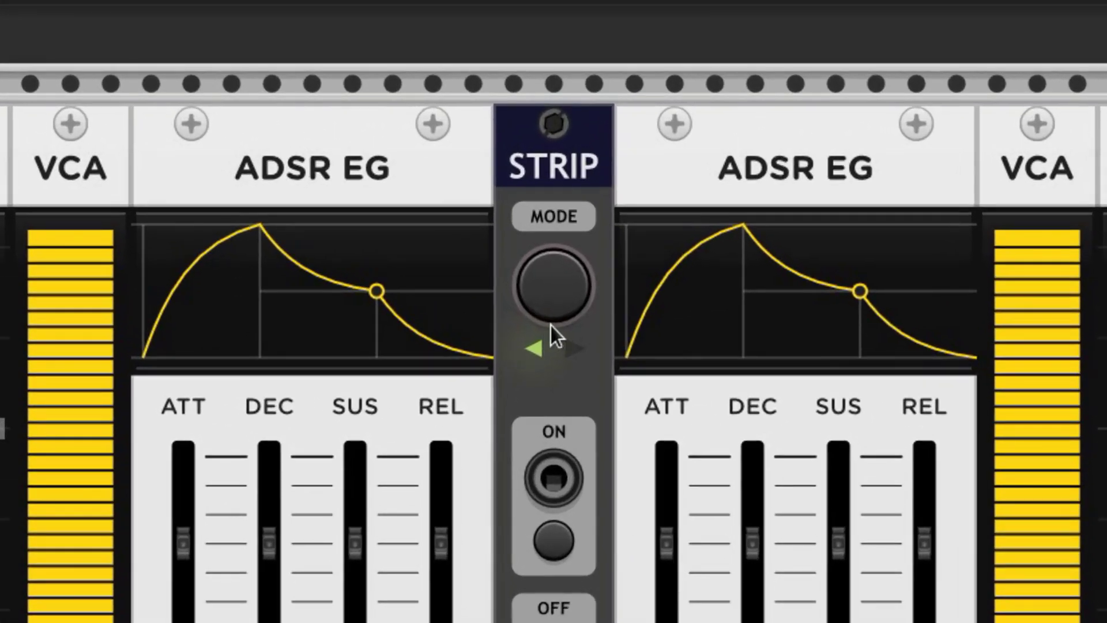
- Cycle Strip's mode until it governs only the modules on its right
{"action": "left_click", "coordinate": [555, 223]}
{"action": "left_click", "coordinate": [556, 294]}
{"action": "left_click", "coordinate": [559, 290]}
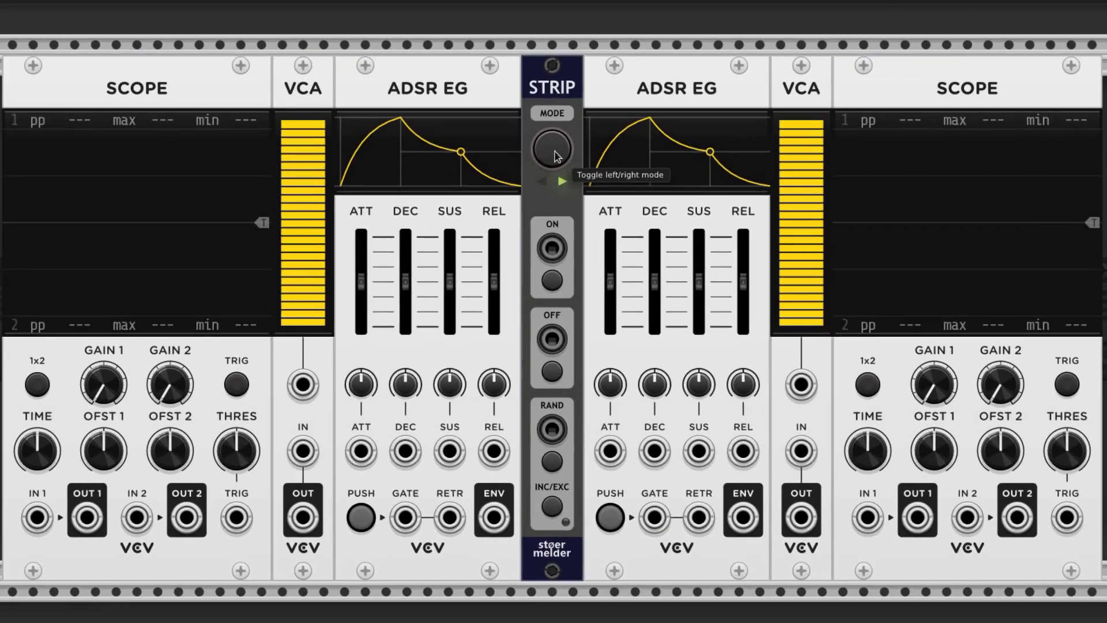
- Bypass the modules right of Strip with OFF, then restore them with ON
{"action": "left_click", "coordinate": [556, 254]}
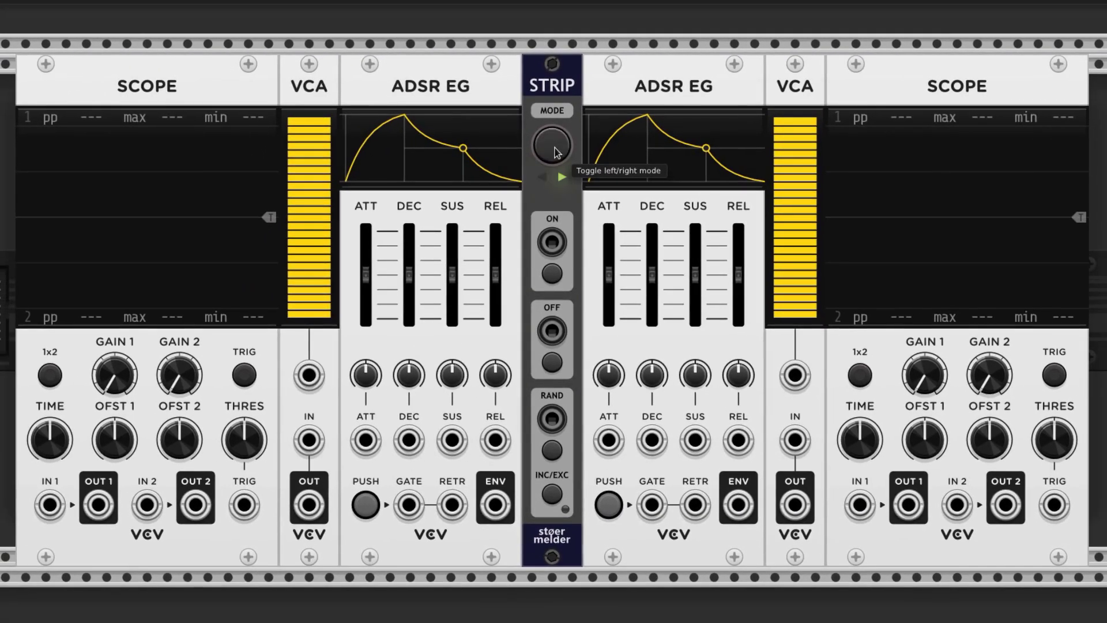
{"action": "left_click", "coordinate": [551, 364]}
{"action": "left_click", "coordinate": [555, 276]}
- Bypass and re-enable the strip again, then nudge Trummor one HP to the right
{"action": "left_click", "coordinate": [556, 358]}
{"action": "left_click", "coordinate": [557, 278]}
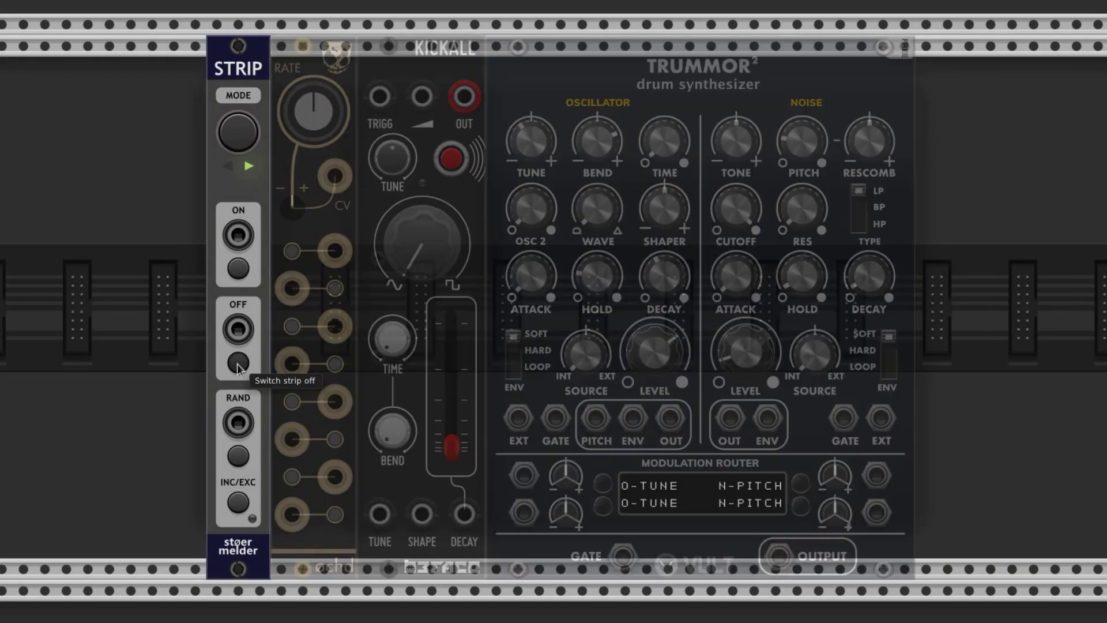
{"action": "left_click", "coordinate": [237, 275]}
{"action": "left_click_drag", "start_coordinate": [570, 74], "coordinate": [586, 74]}
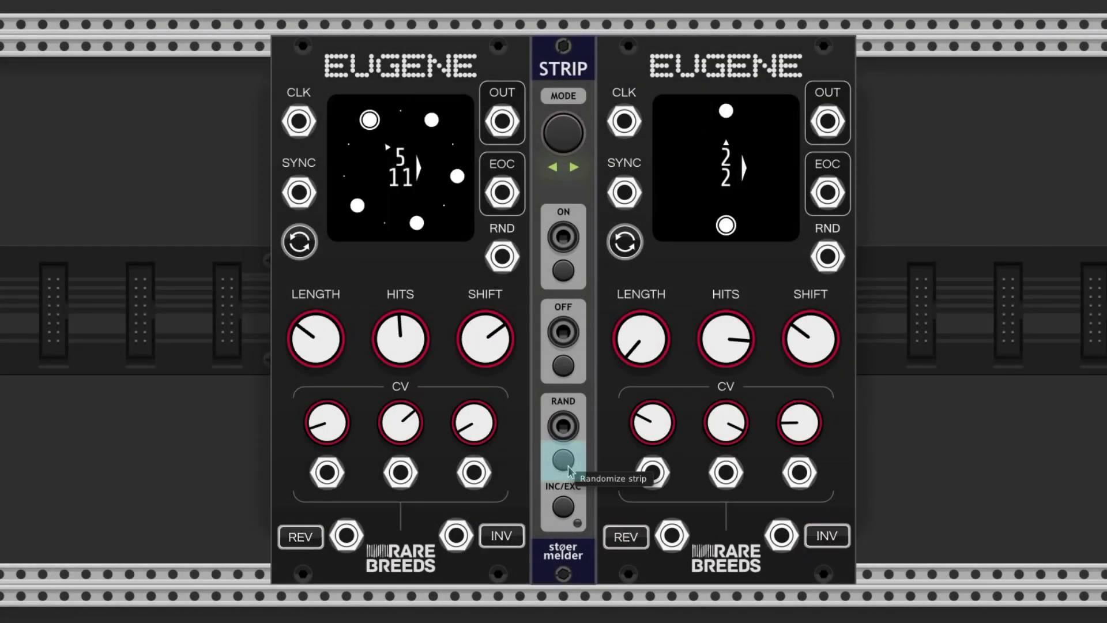
- Exclude the right Eugene's Length, Hits and Shift knobs from randomisation
{"action": "left_click", "coordinate": [563, 507]}
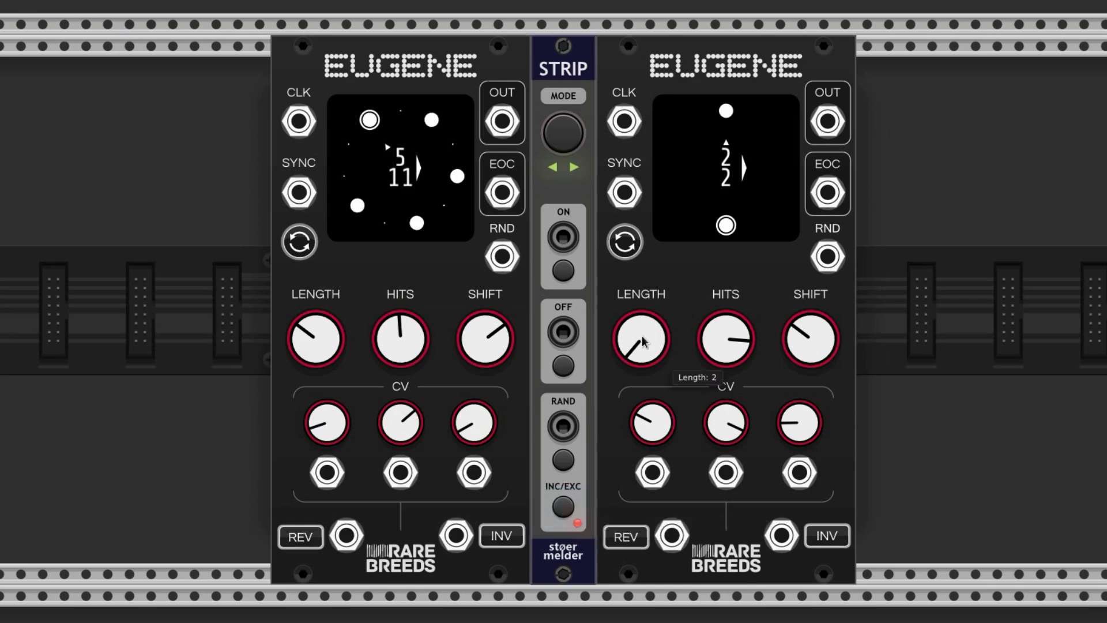
{"action": "left_click", "coordinate": [566, 498]}
{"action": "left_click", "coordinate": [562, 506]}
- Randomise both Eugene modules repeatedly with Strip's RAND button
{"action": "left_click", "coordinate": [559, 461]}
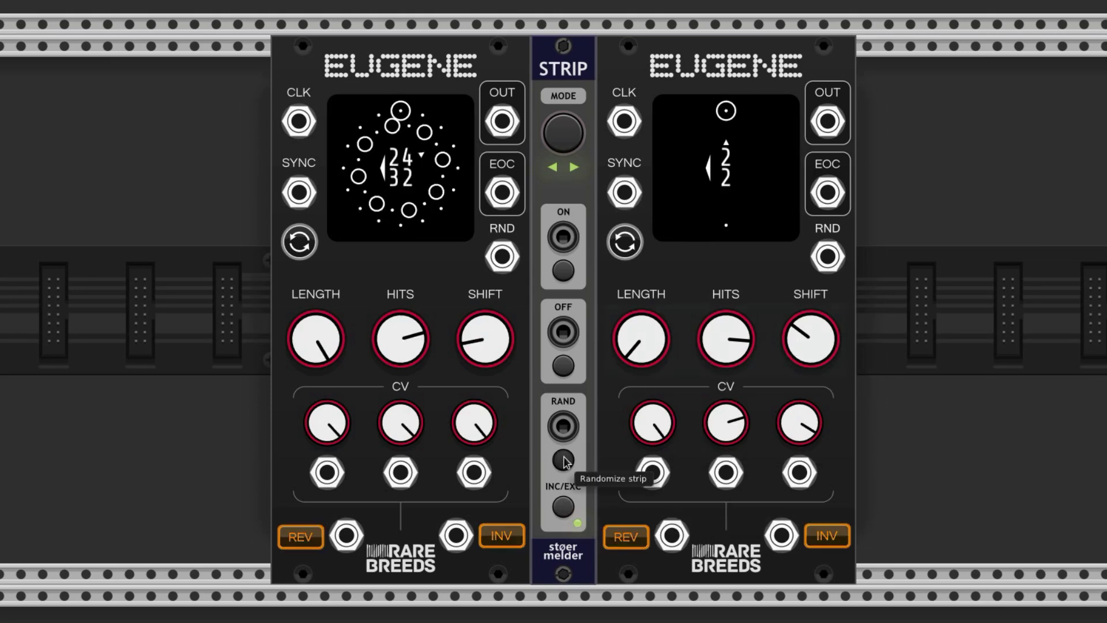
{"action": "left_click", "coordinate": [563, 460]}
{"action": "left_click", "coordinate": [563, 460]}
{"action": "left_click", "coordinate": [563, 460]}
{"action": "left_click", "coordinate": [563, 460]}
{"action": "left_click", "coordinate": [563, 460]}
{"action": "left_click", "coordinate": [564, 460]}
{"action": "left_click", "coordinate": [563, 460]}
{"action": "left_click", "coordinate": [563, 460]}
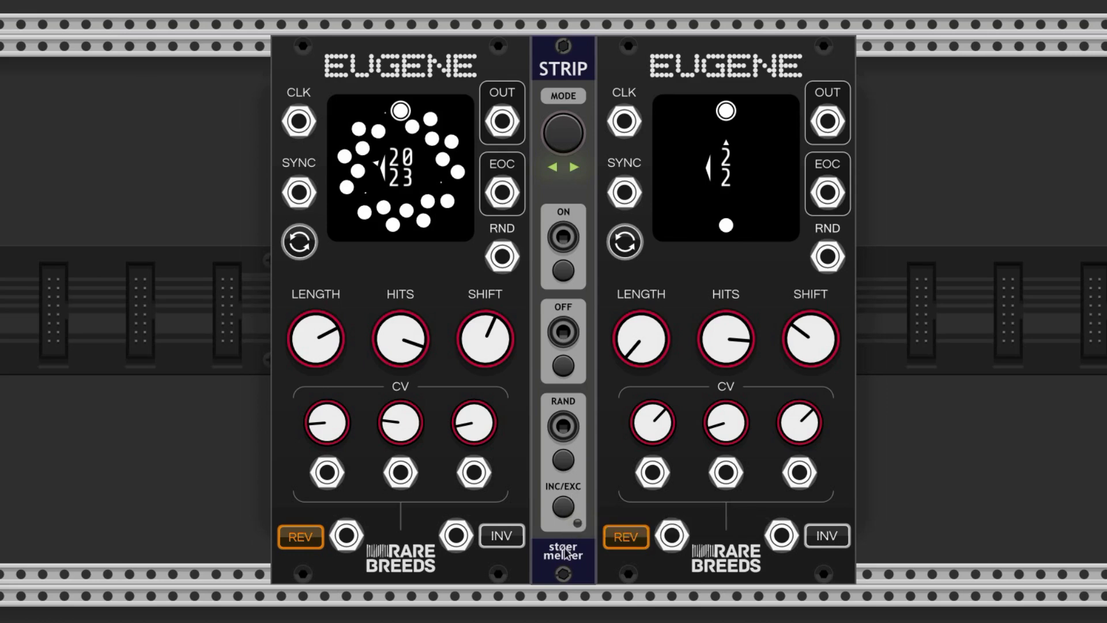
{"action": "left_click", "coordinate": [564, 461]}
{"action": "left_click", "coordinate": [564, 461]}
{"action": "left_click", "coordinate": [564, 461]}
{"action": "left_click", "coordinate": [564, 461]}
{"action": "left_click", "coordinate": [563, 461]}
{"action": "left_click", "coordinate": [563, 461]}
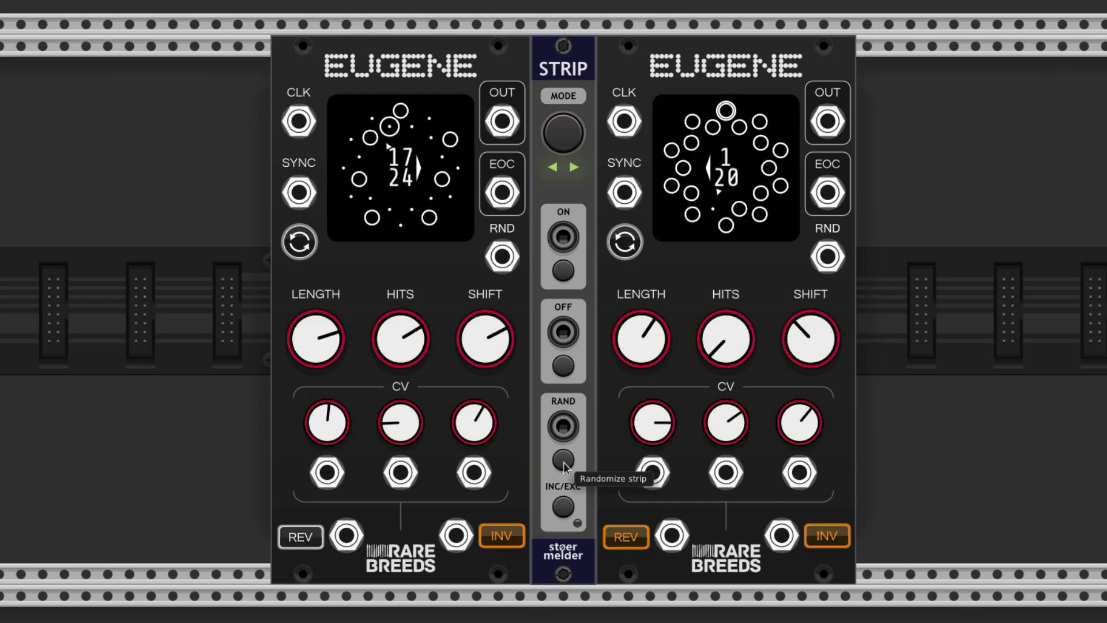
{"action": "left_click", "coordinate": [563, 461]}
{"action": "left_click", "coordinate": [563, 461]}
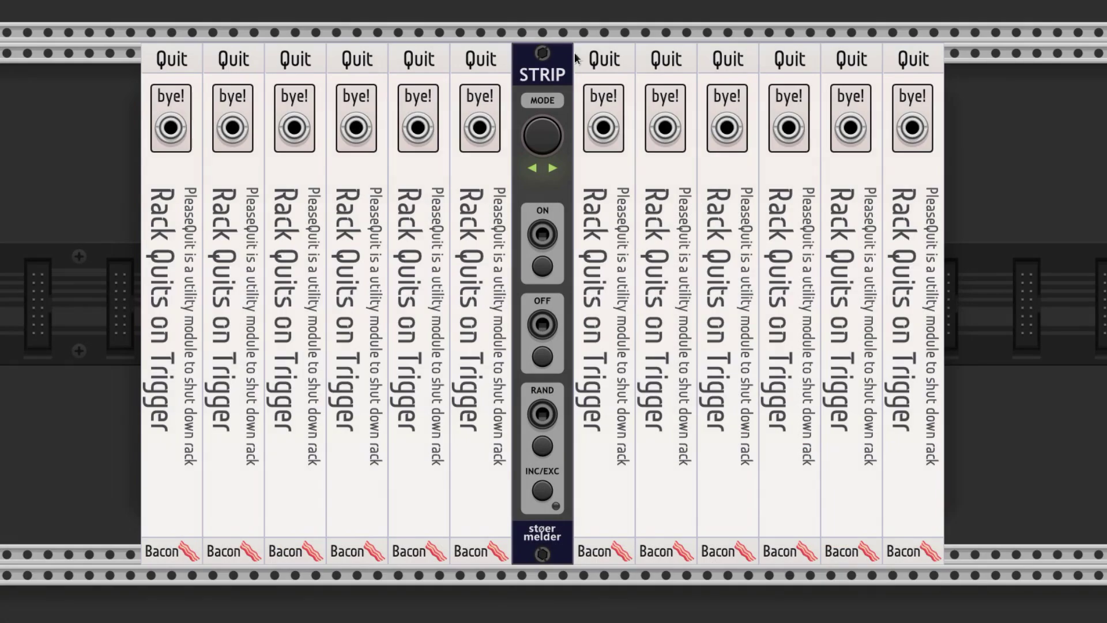
- Cut the Quit modules on Strip's right with Shift+X, then bring them back
{"action": "right_click", "coordinate": [567, 53]}
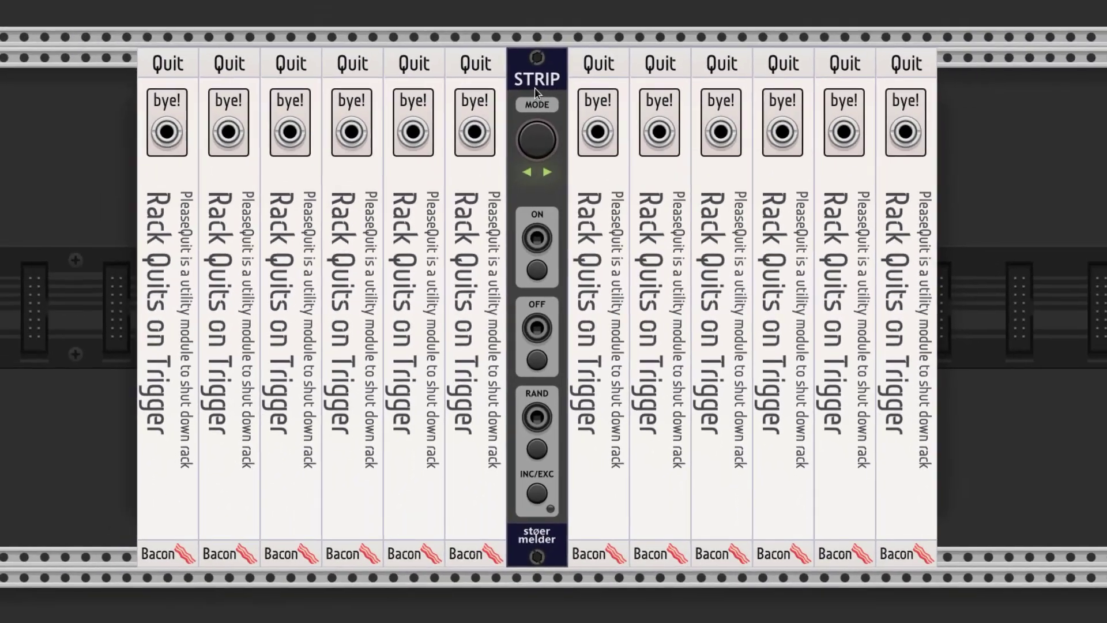
{"action": "key", "text": "shift+x"}
{"action": "key", "text": "shift+v"}
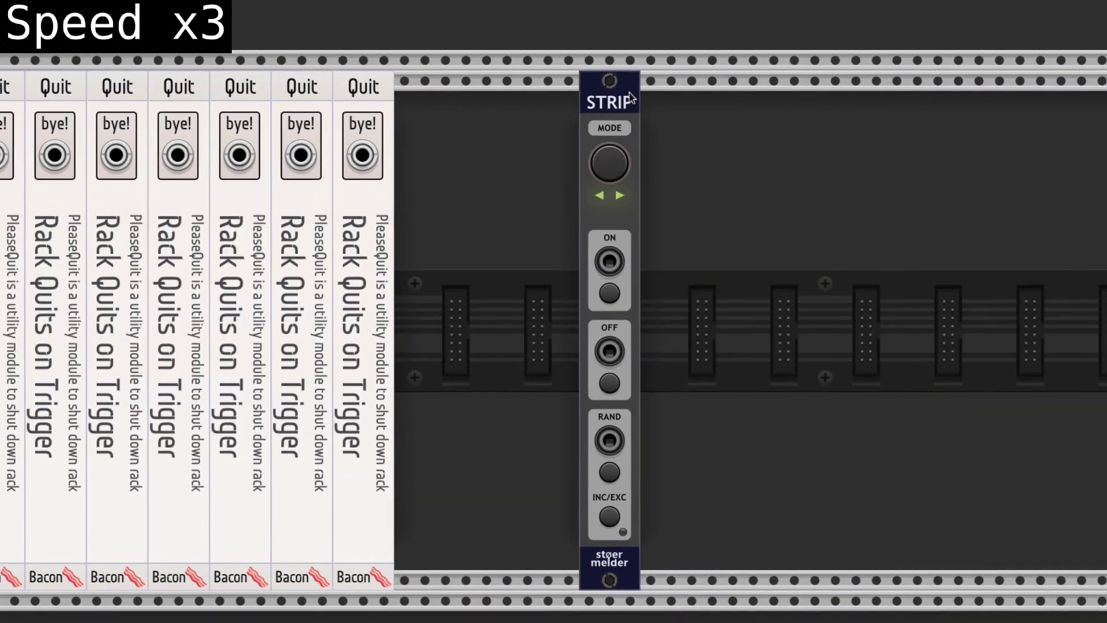
{"action": "key", "text": "ctrl+z"}
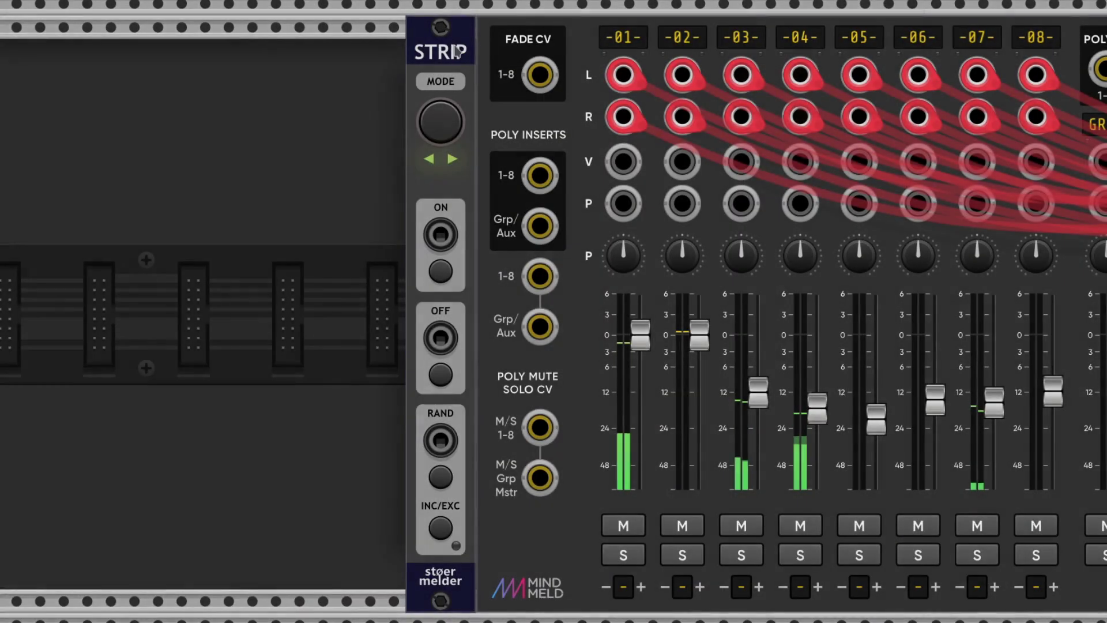
- Save the strip as a preset, overwriting the existing Drum Machine preset file
{"action": "right_click", "coordinate": [455, 51]}
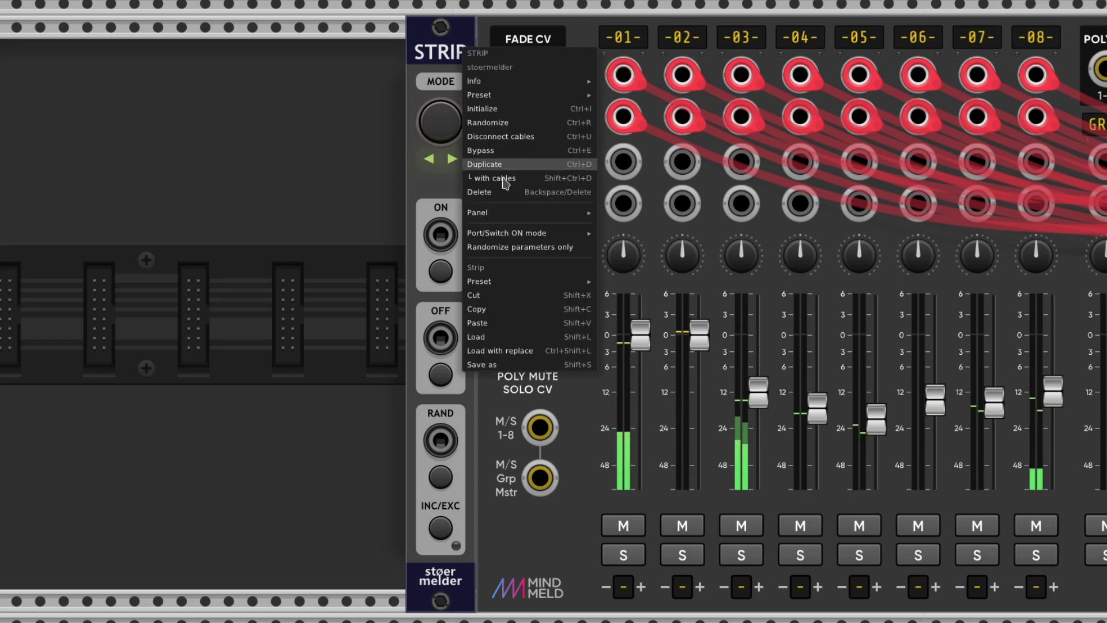
{"action": "left_click", "coordinate": [493, 368]}
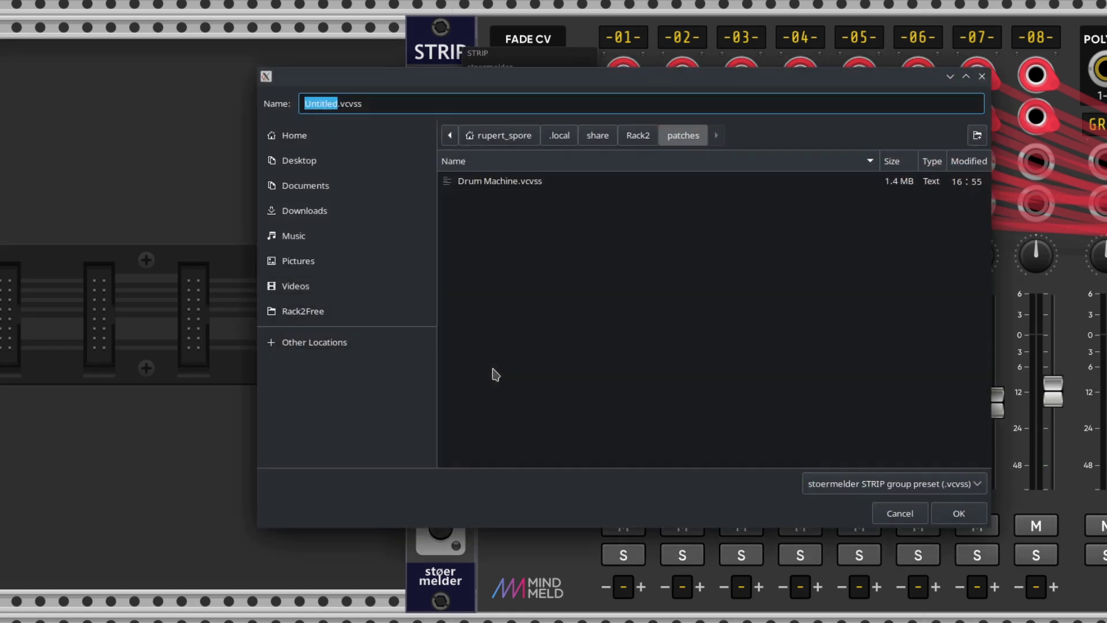
{"action": "left_click", "coordinate": [482, 181]}
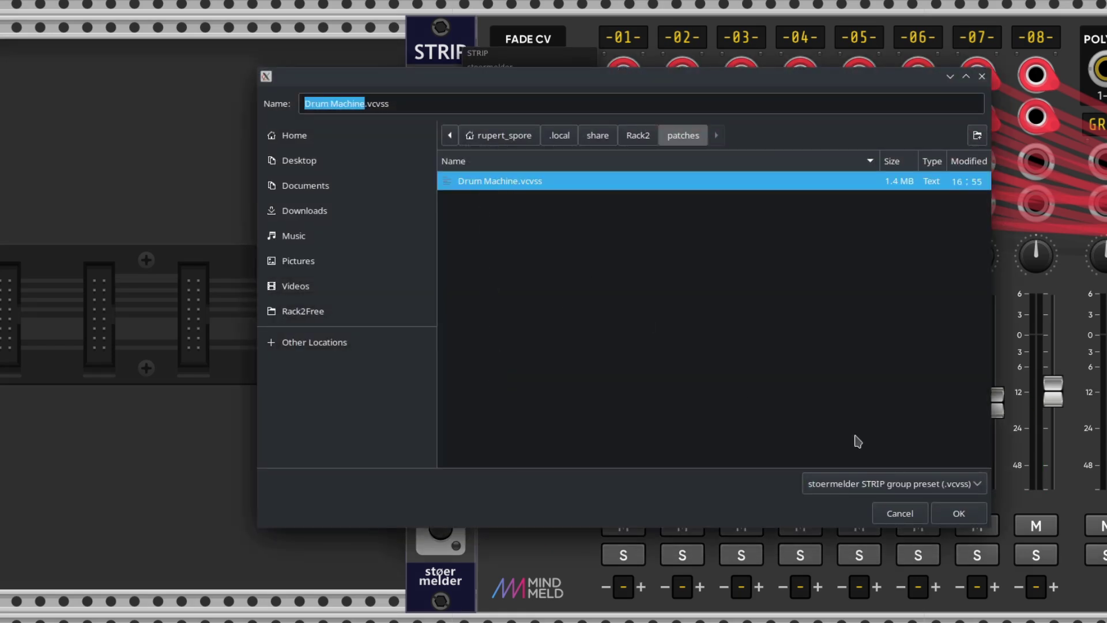
{"action": "left_click", "coordinate": [961, 526]}
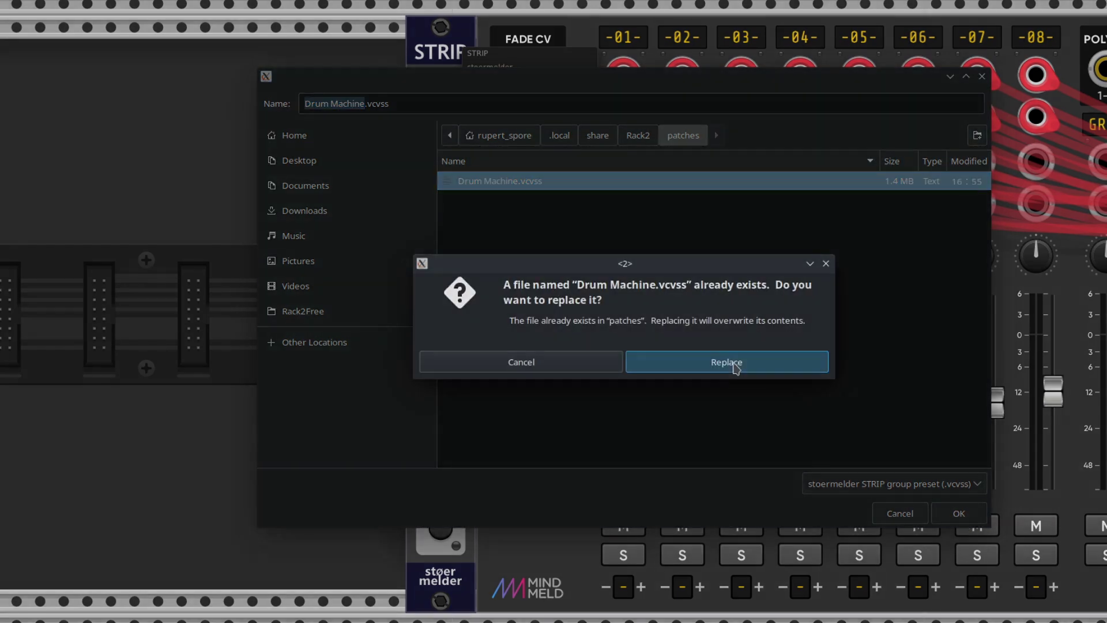
{"action": "left_click", "coordinate": [729, 363]}
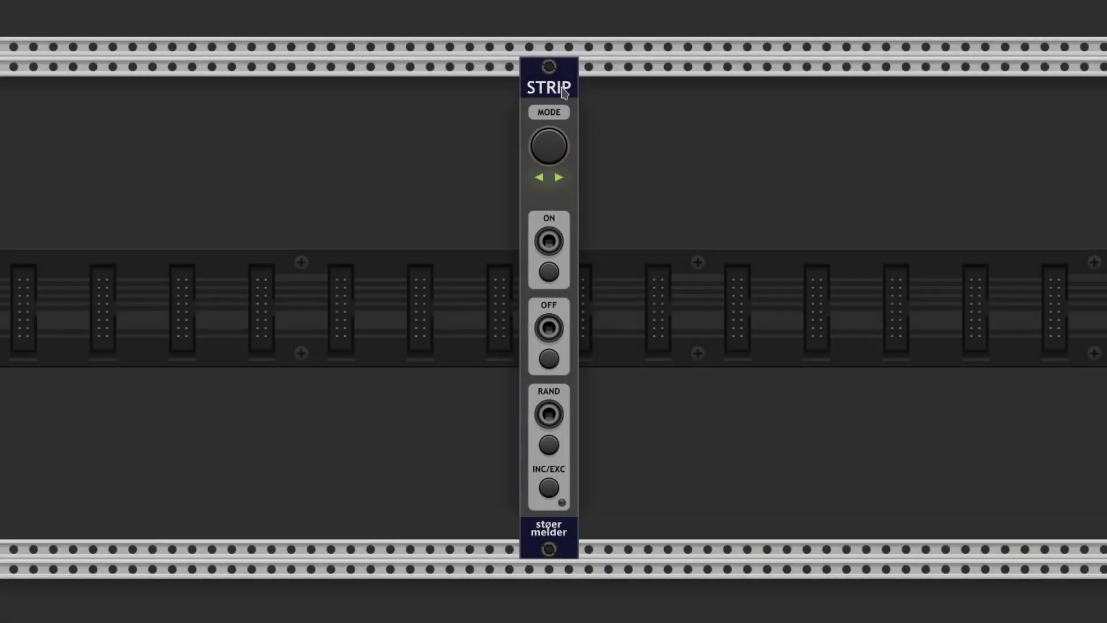
- Load the Drum Machine.vcvss strip preset into the rack
{"action": "right_click", "coordinate": [563, 92]}
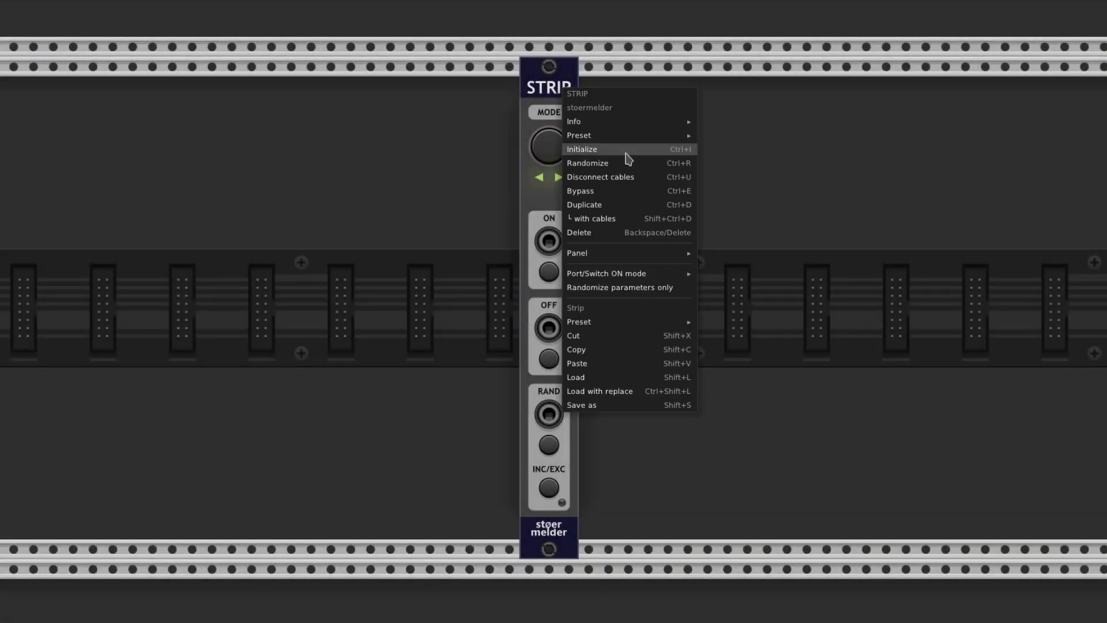
{"action": "left_click", "coordinate": [602, 382]}
{"action": "left_click", "coordinate": [452, 149]}
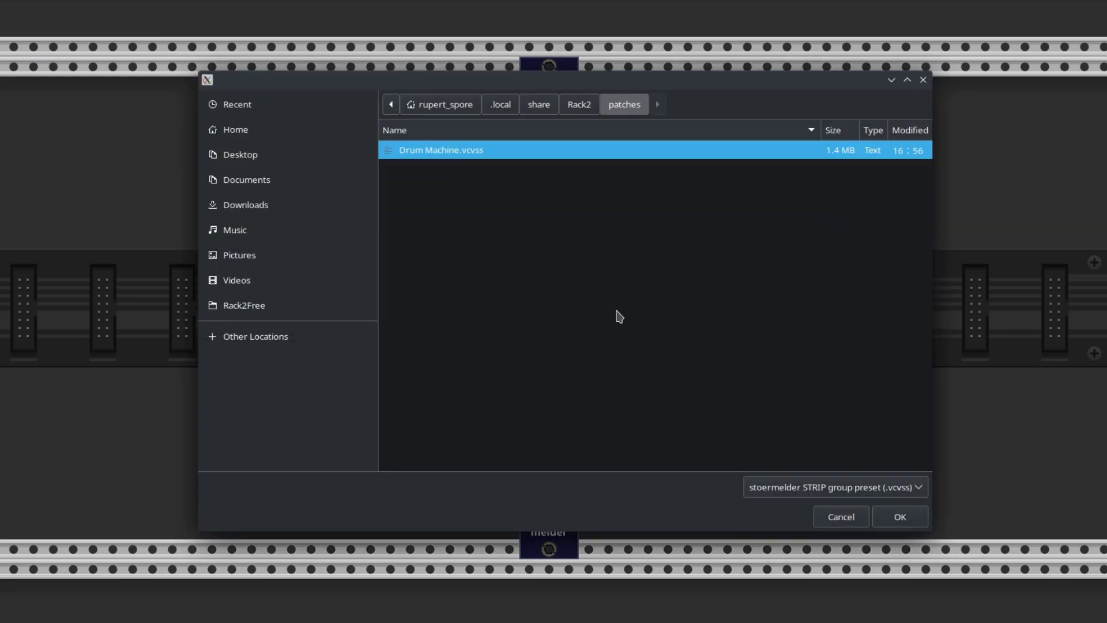
{"action": "left_click", "coordinate": [900, 518]}
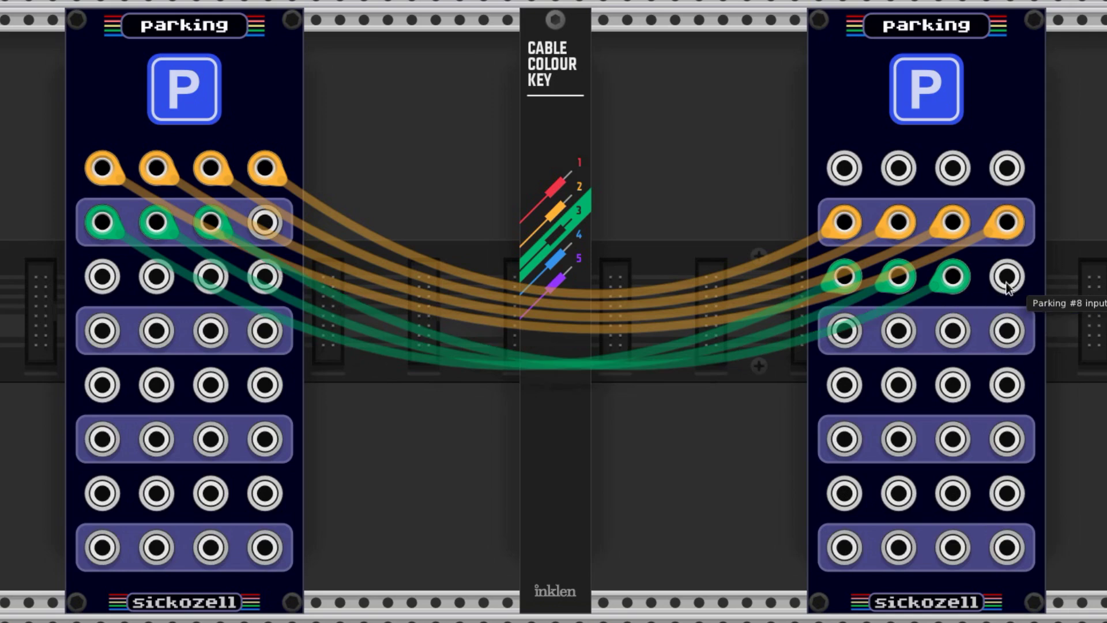
- Recolour the parking cables blue and red and the oscillator-to-scope cable blue
{"action": "key", "text": "4"}
{"action": "key", "text": "4"}
{"action": "key", "text": "4"}
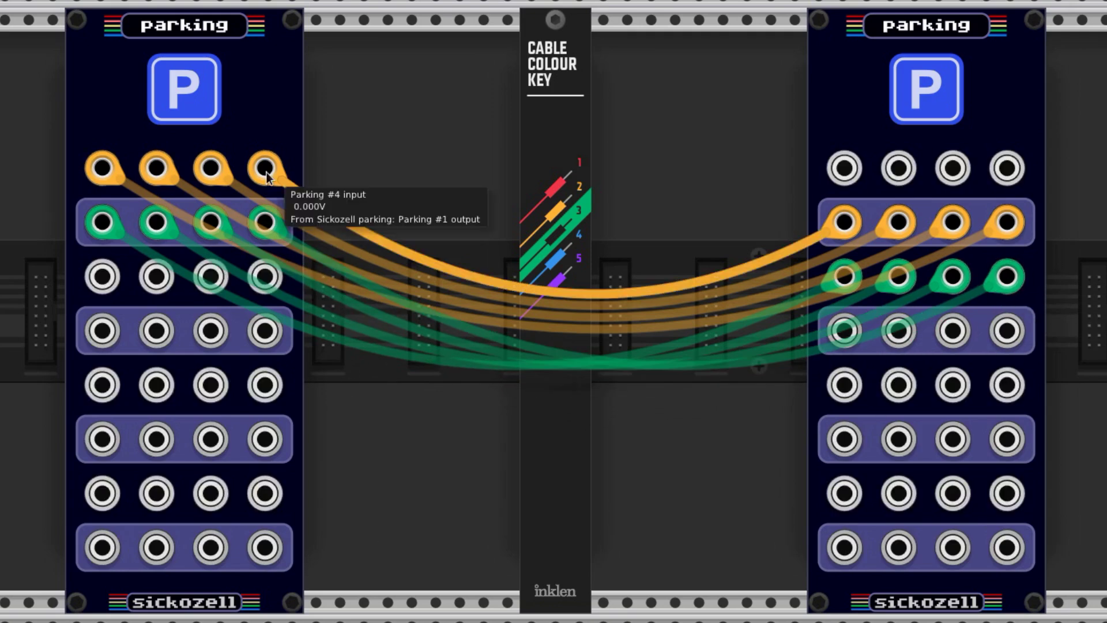
{"action": "key", "text": "4"}
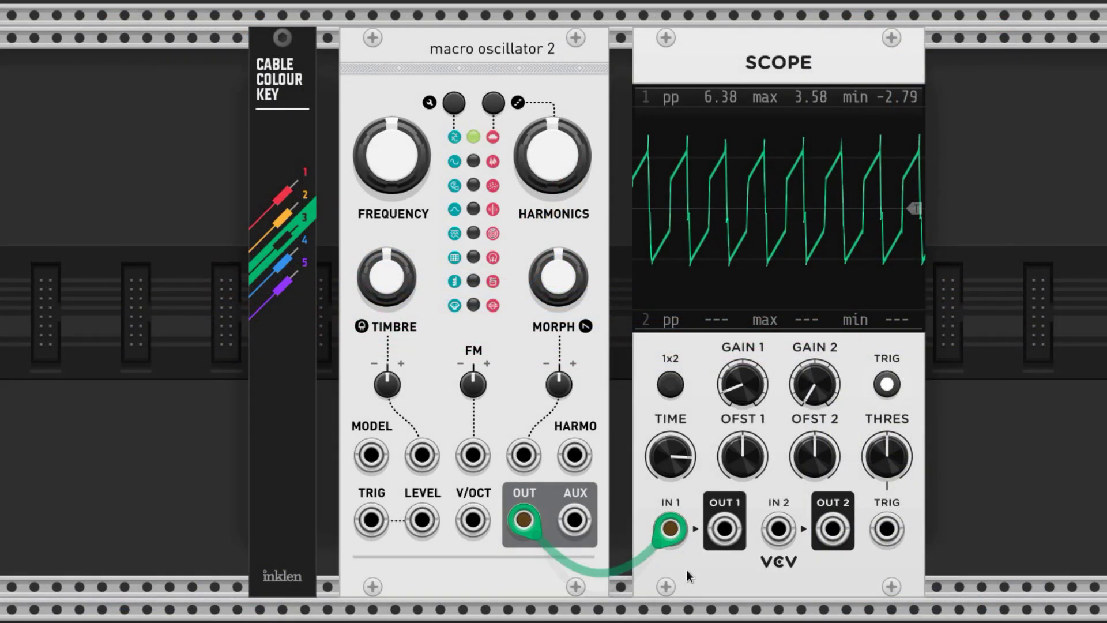
{"action": "key", "text": "4"}
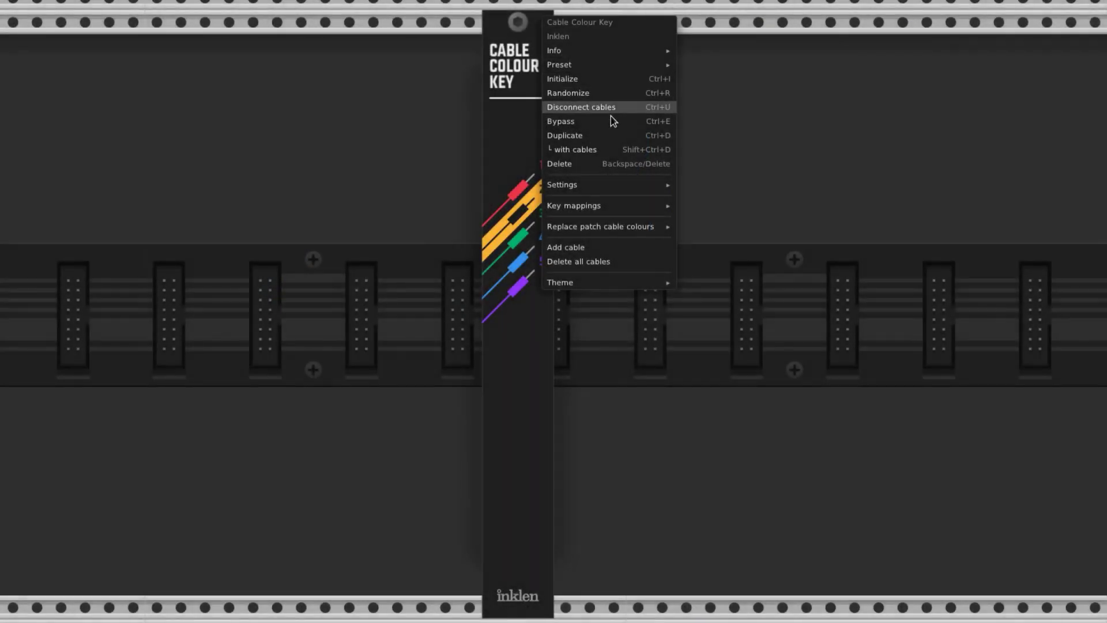
- Replace every orange patch cable colour with purple via the Cable Colour Key menu
{"action": "mouse_move", "coordinate": [621, 227]}
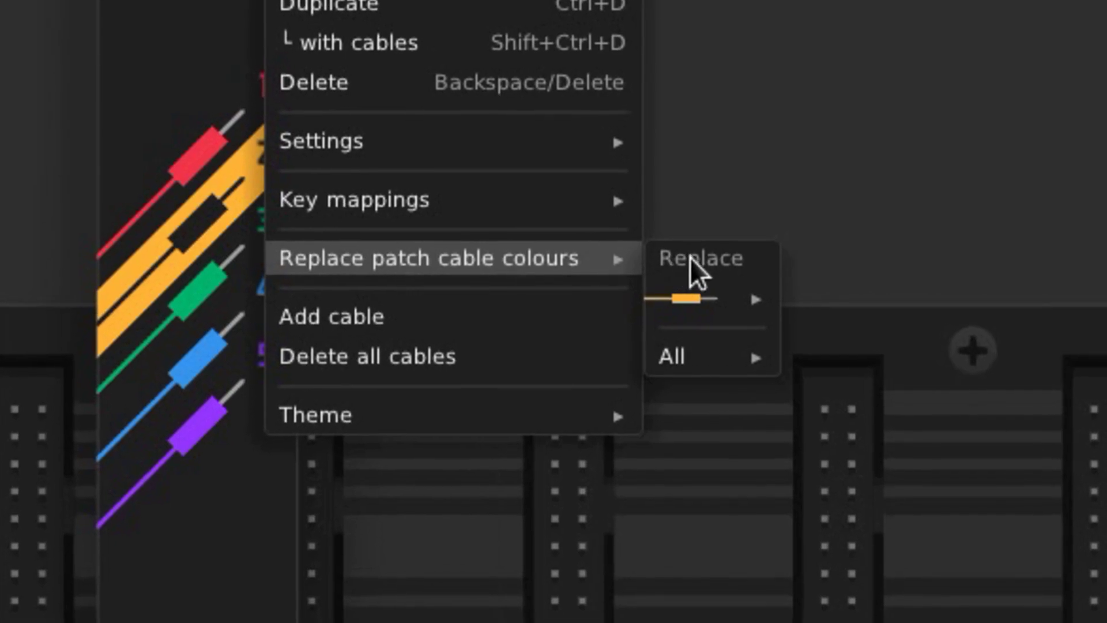
{"action": "mouse_move", "coordinate": [700, 296]}
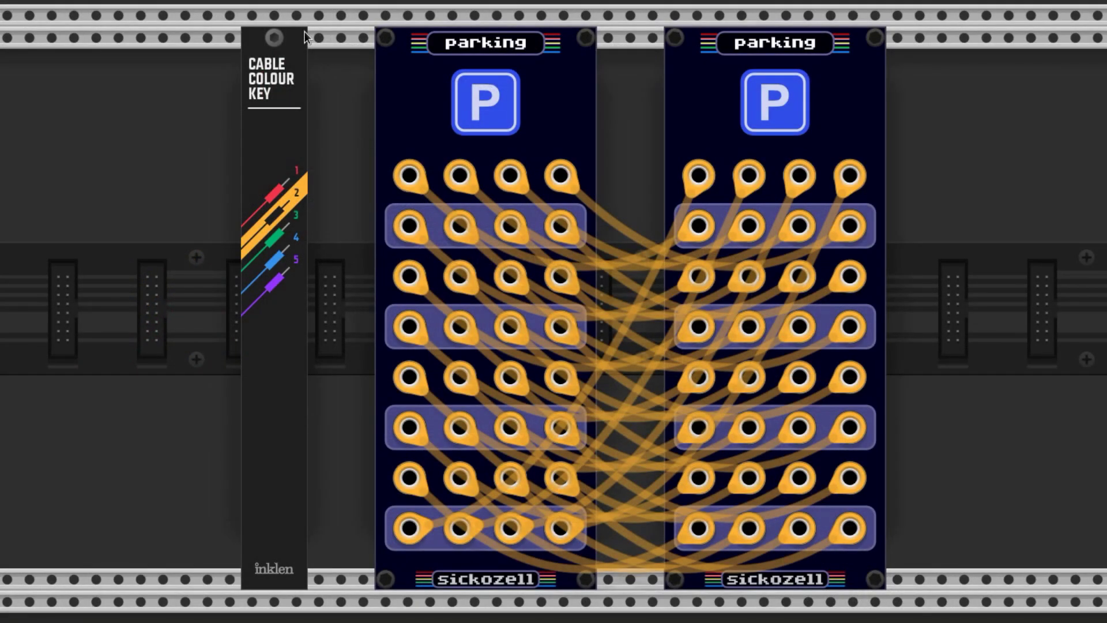
{"action": "right_click", "coordinate": [303, 33]}
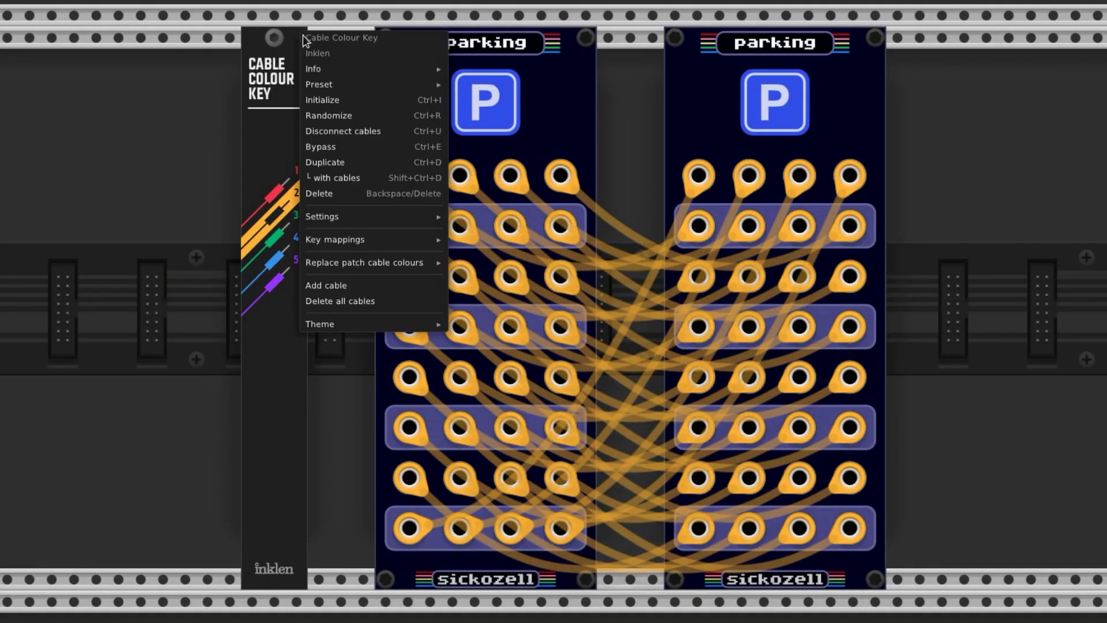
{"action": "mouse_move", "coordinate": [358, 225]}
{"action": "mouse_move", "coordinate": [379, 261]}
{"action": "mouse_move", "coordinate": [478, 277]}
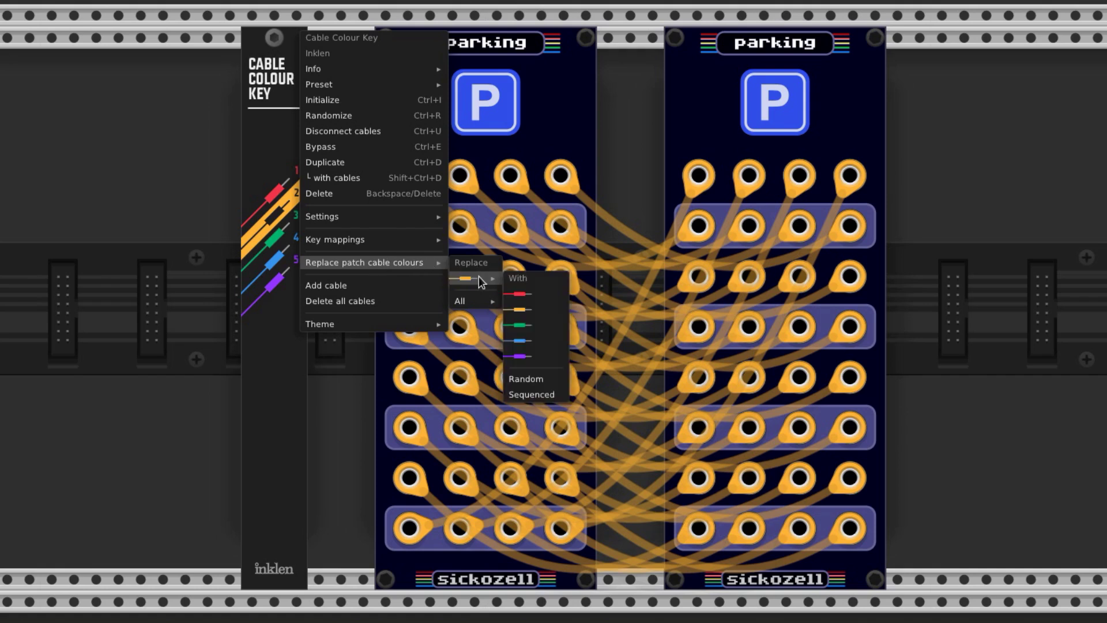
{"action": "left_click", "coordinate": [521, 356]}
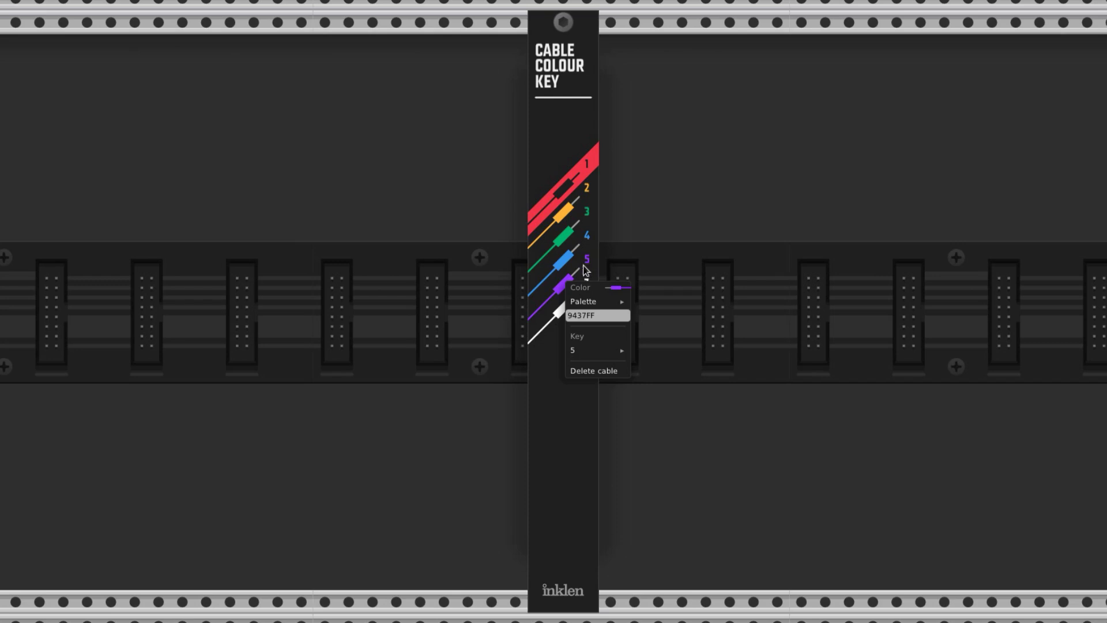
- Set the colour key's cable 7 to dark grey 454545
{"action": "mouse_move", "coordinate": [584, 301]}
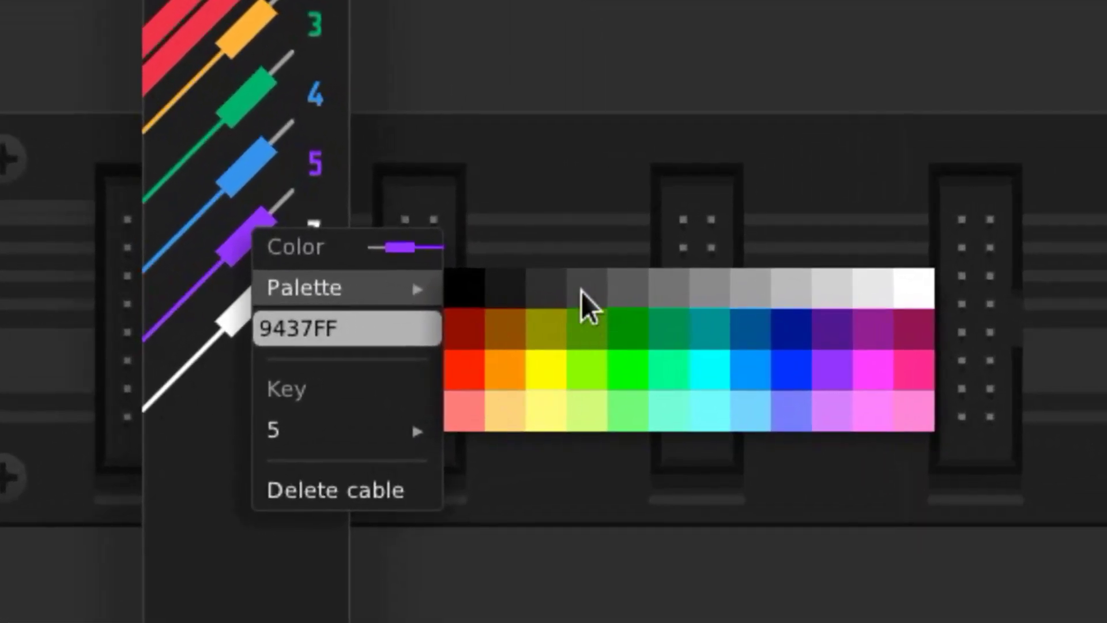
{"action": "left_click", "coordinate": [582, 288]}
{"action": "right_click", "coordinate": [266, 224]}
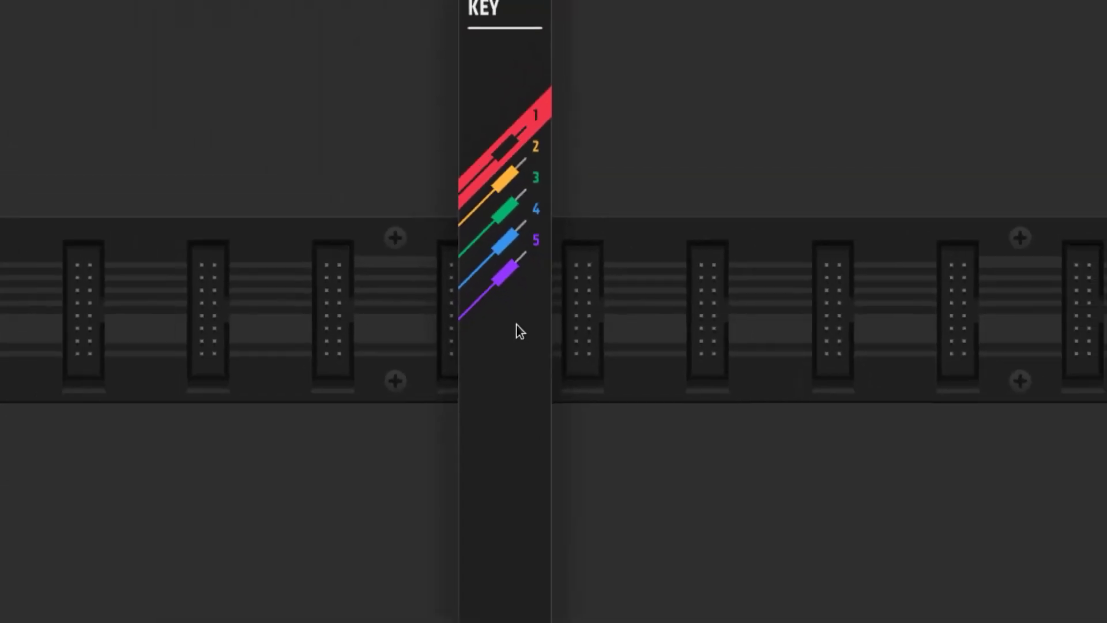
{"action": "right_click", "coordinate": [508, 274]}
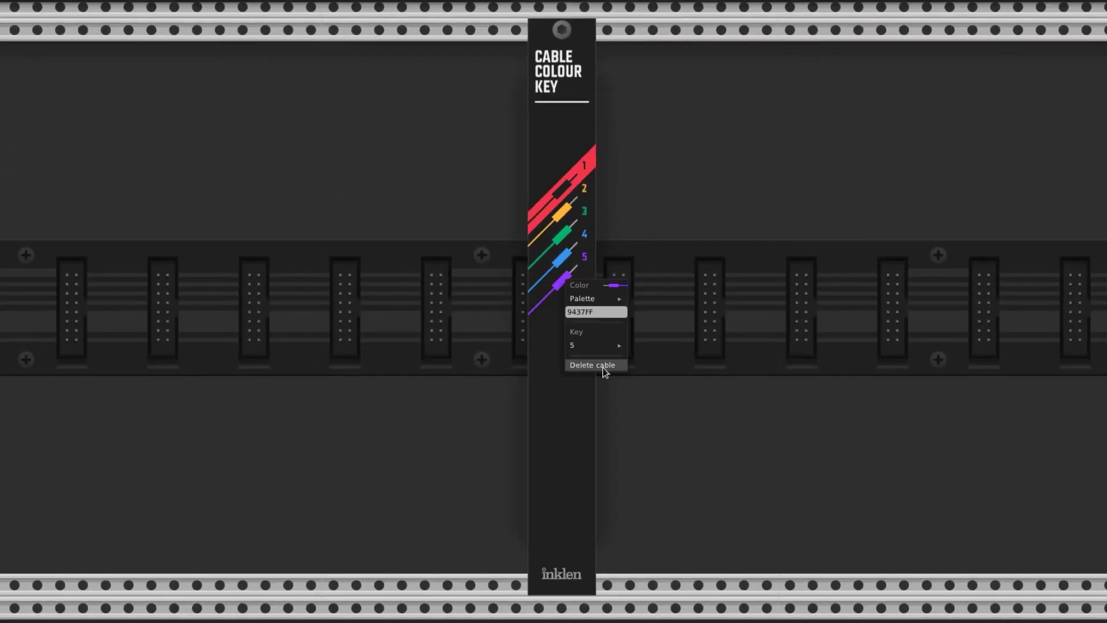
{"action": "mouse_move", "coordinate": [610, 345]}
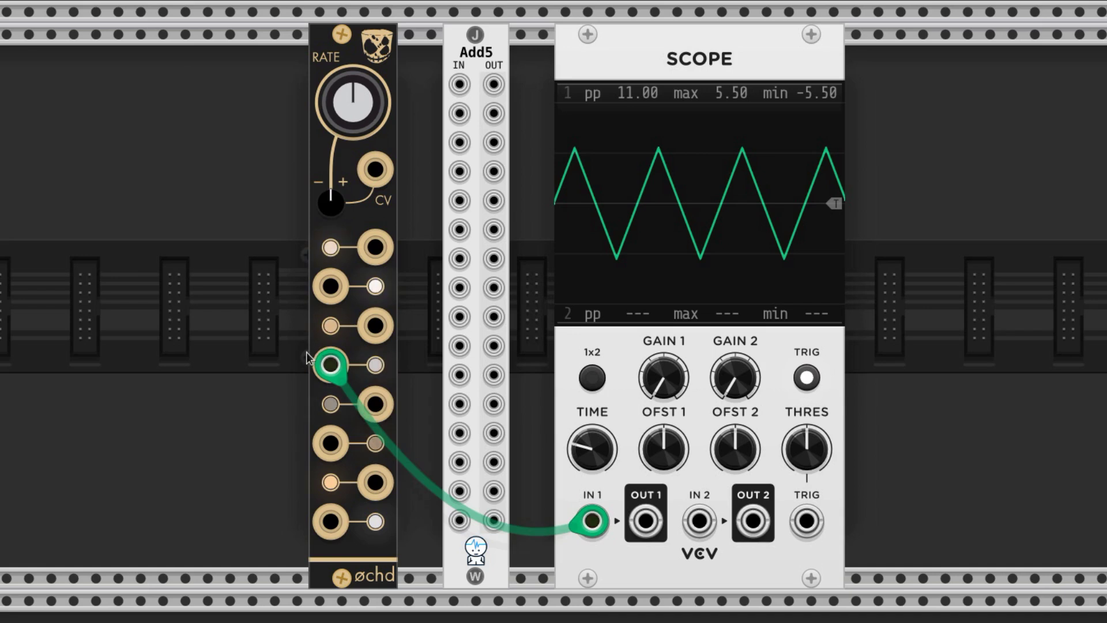
- Patch the ochd LFO output into Add5's first input
{"action": "mouse_move", "coordinate": [331, 364]}
{"action": "left_mouse_down"}
{"action": "mouse_move", "coordinate": [375, 227]}
{"action": "mouse_move", "coordinate": [459, 84]}
{"action": "mouse_move", "coordinate": [662, 487]}
{"action": "mouse_move", "coordinate": [700, 522]}
{"action": "left_mouse_up"}
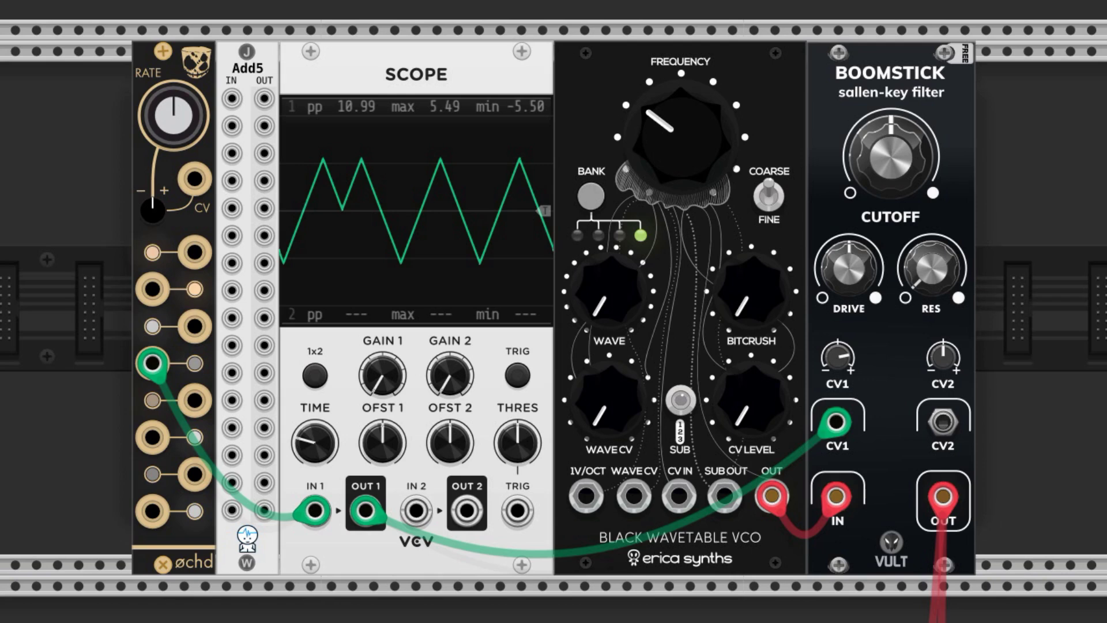
- Unplug the Scope-to-Boomstick cable, feed ochd into Add5, and set channel 1 gain negative
{"action": "left_click_drag", "start_coordinate": [365, 510], "coordinate": [13, 395]}
{"action": "mouse_move", "coordinate": [152, 363]}
{"action": "left_mouse_down"}
{"action": "mouse_move", "coordinate": [272, 220]}
{"action": "mouse_move", "coordinate": [231, 98]}
{"action": "mouse_move", "coordinate": [300, 190]}
{"action": "mouse_move", "coordinate": [366, 465]}
{"action": "mouse_move", "coordinate": [411, 513]}
{"action": "mouse_move", "coordinate": [634, 501]}
{"action": "mouse_move", "coordinate": [871, 315]}
{"action": "mouse_move", "coordinate": [836, 422]}
{"action": "left_mouse_up"}
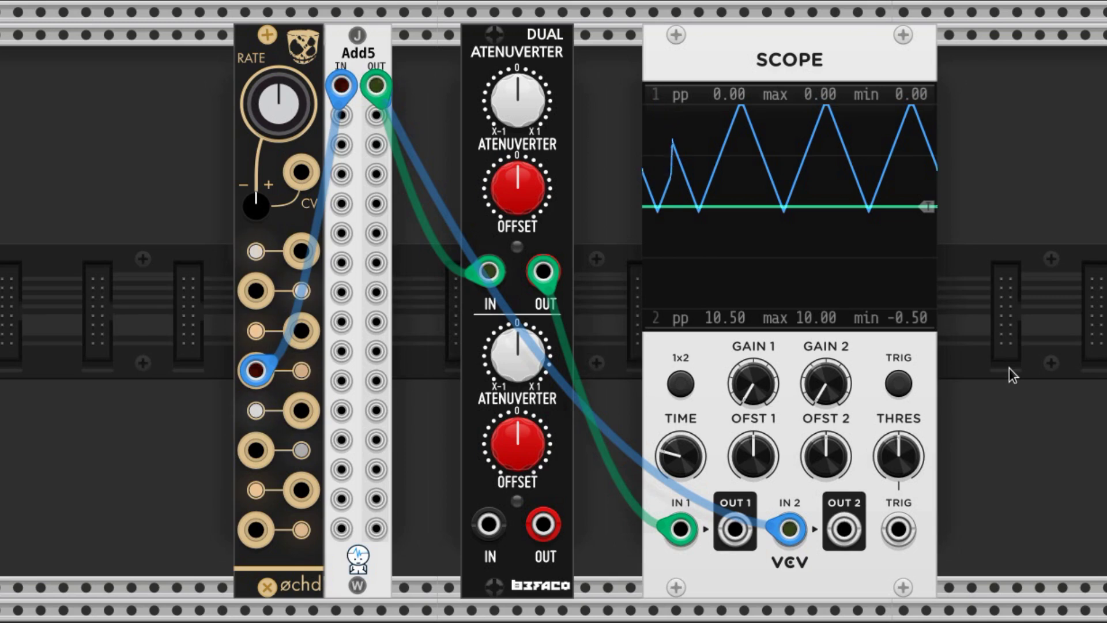
{"action": "left_click_drag", "start_coordinate": [517, 99], "coordinate": [518, 132]}
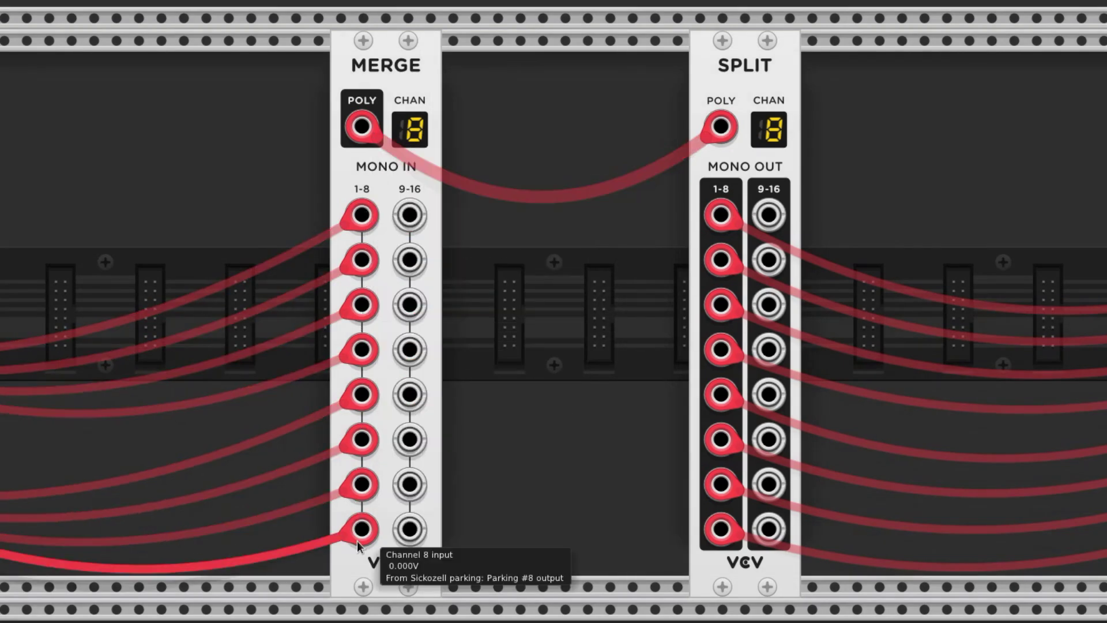
- Patch eight Parking outputs into MERGE inputs 1-8, then MERGE POLY into SPLIT POLY
{"action": "mouse_move", "coordinate": [721, 129]}
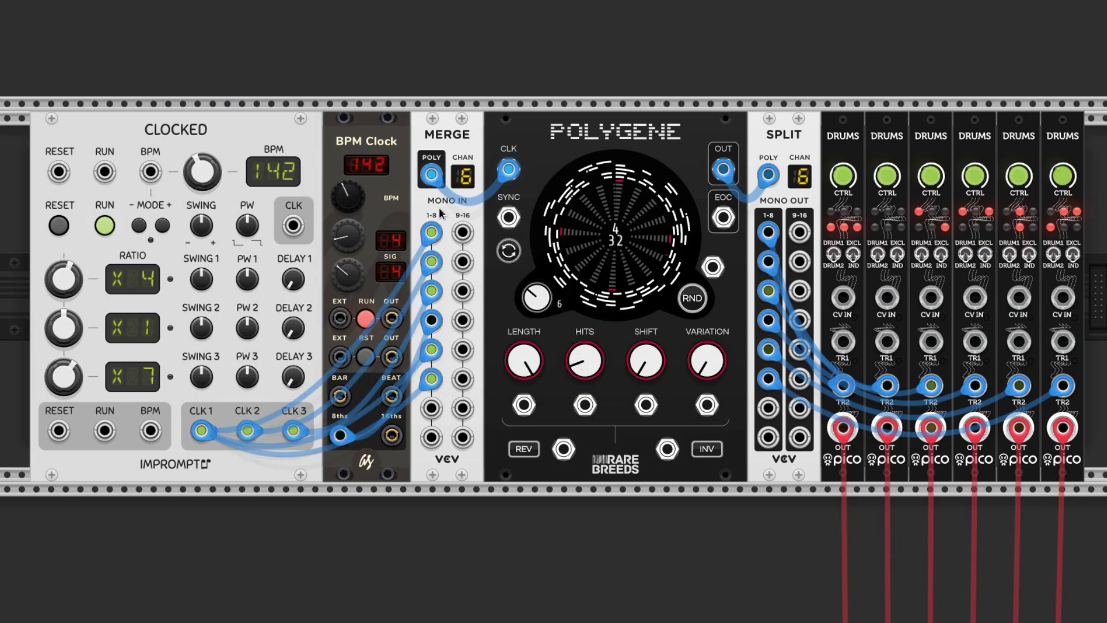
{"action": "mouse_move", "coordinate": [434, 181]}
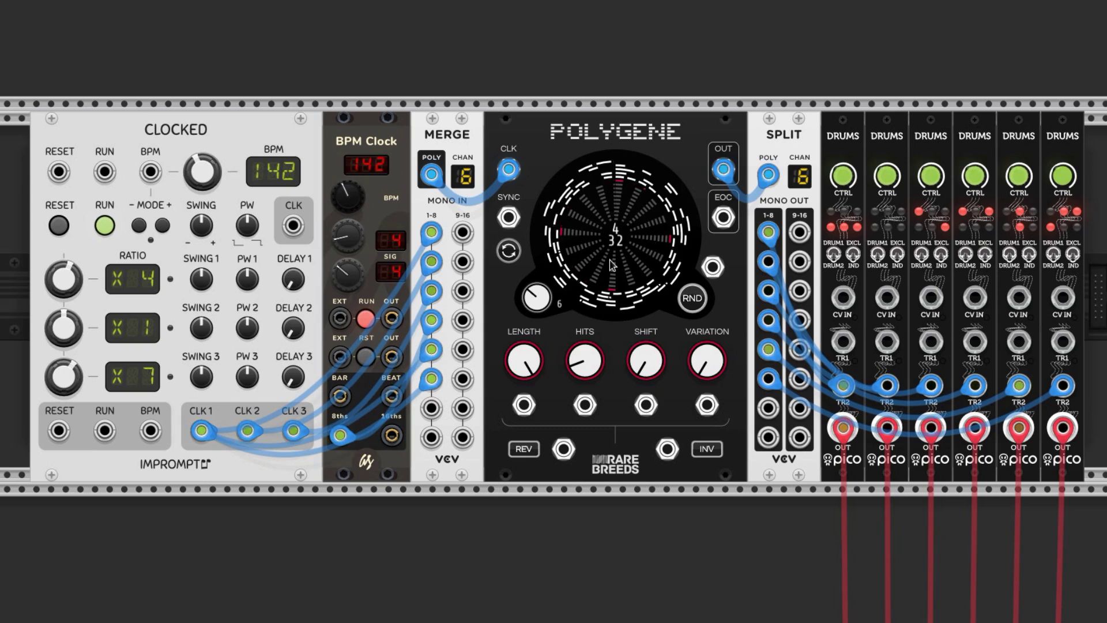
{"action": "mouse_move", "coordinate": [721, 173]}
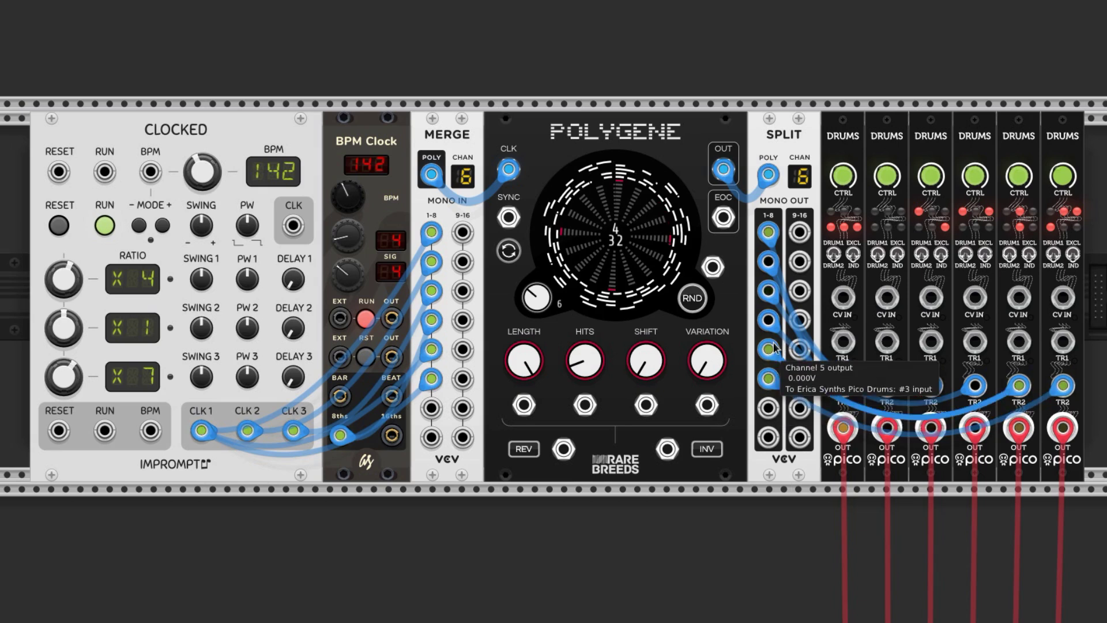
{"action": "mouse_move", "coordinate": [769, 265]}
{"action": "mouse_move", "coordinate": [763, 383]}
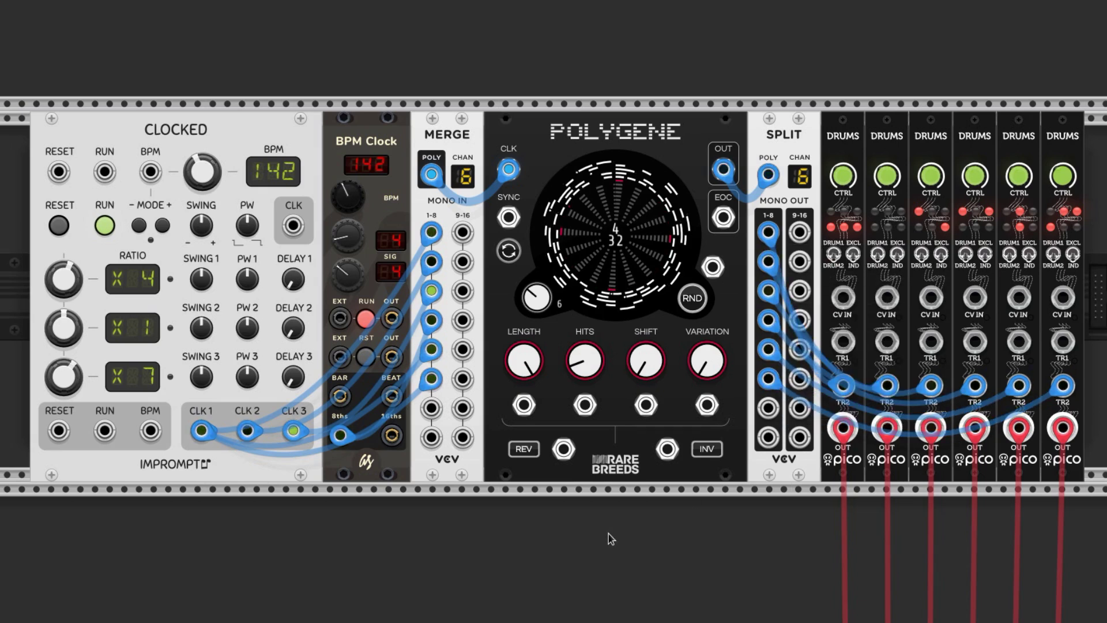